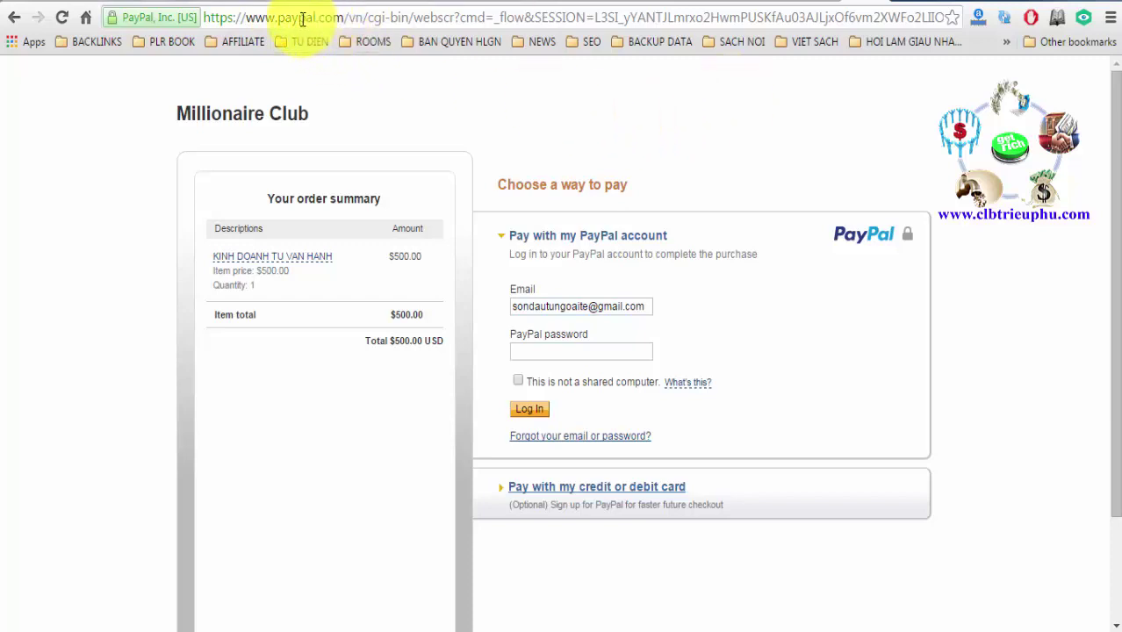
- Check the Alexa traffic data for paypal.com and examine the PayPal account login option with its password field
{"action": "left_click", "coordinate": [980, 19]}
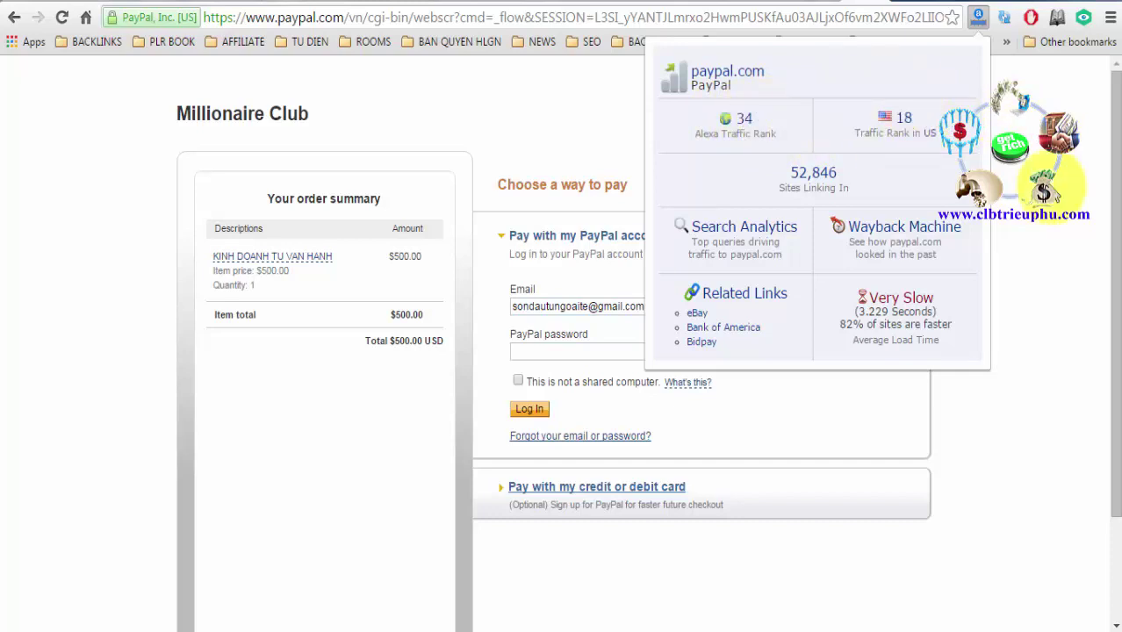
{"action": "left_click", "coordinate": [1061, 185]}
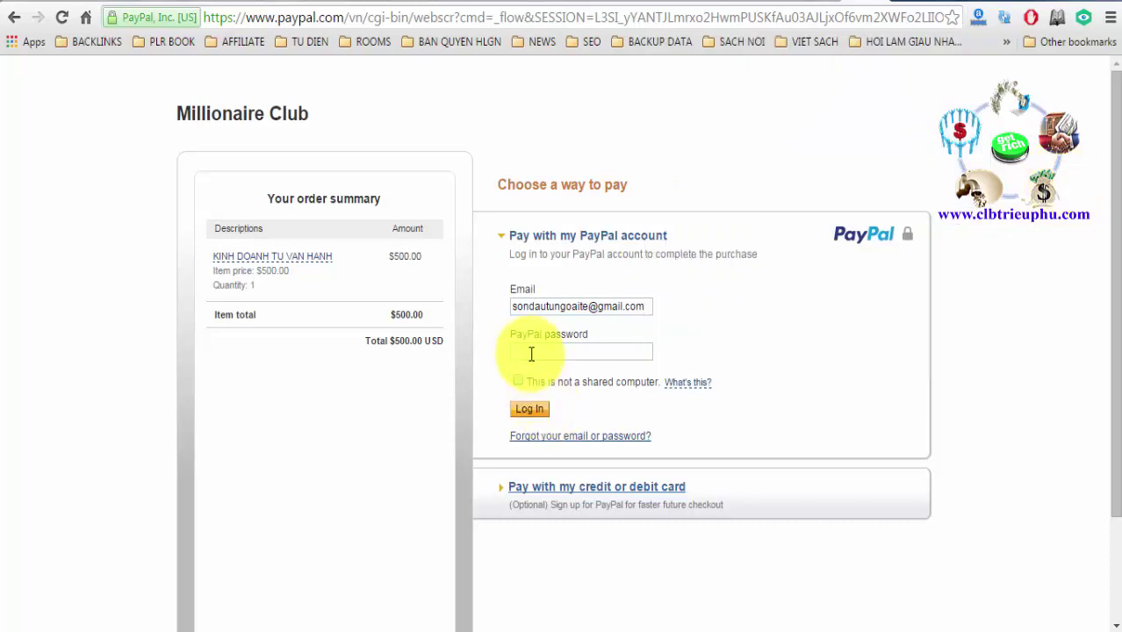
{"action": "left_click", "coordinate": [565, 351]}
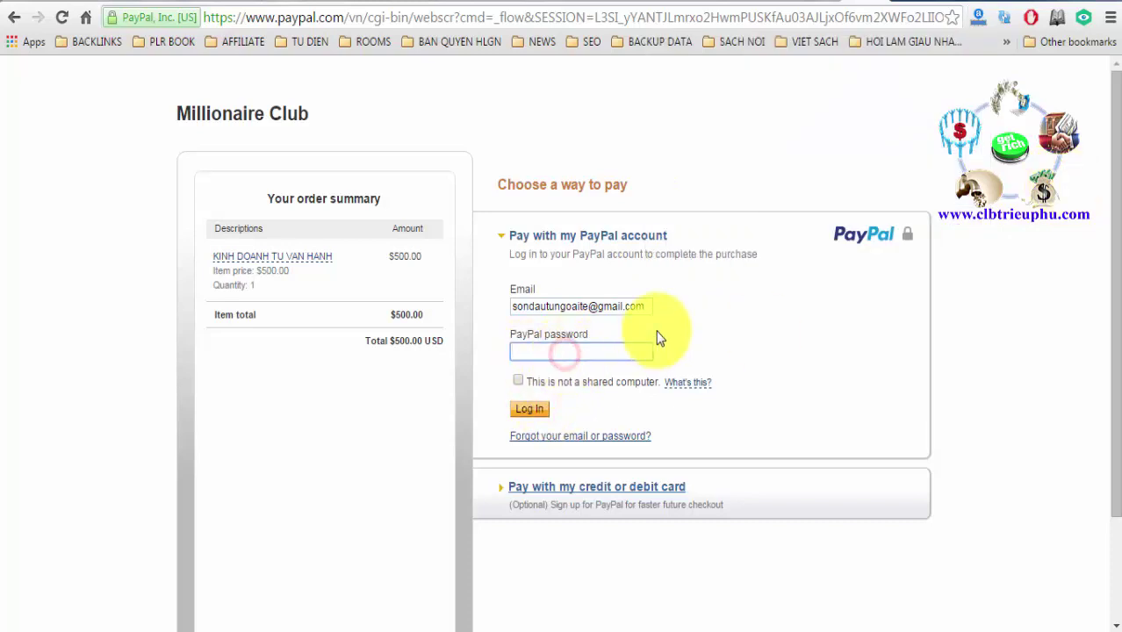
{"action": "scroll", "coordinate": [872, 373], "scroll_direction": "down", "scroll_amount": 3}
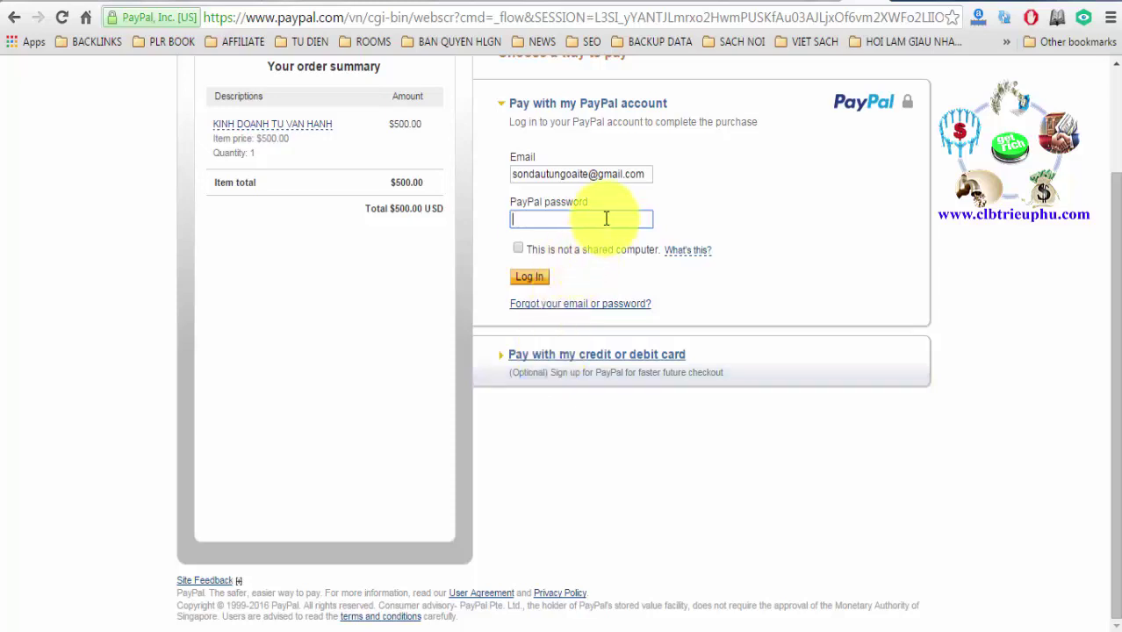
- Choose to pay with a credit or debit card and view the country list, keeping Vietnam selected
{"action": "left_click", "coordinate": [581, 366]}
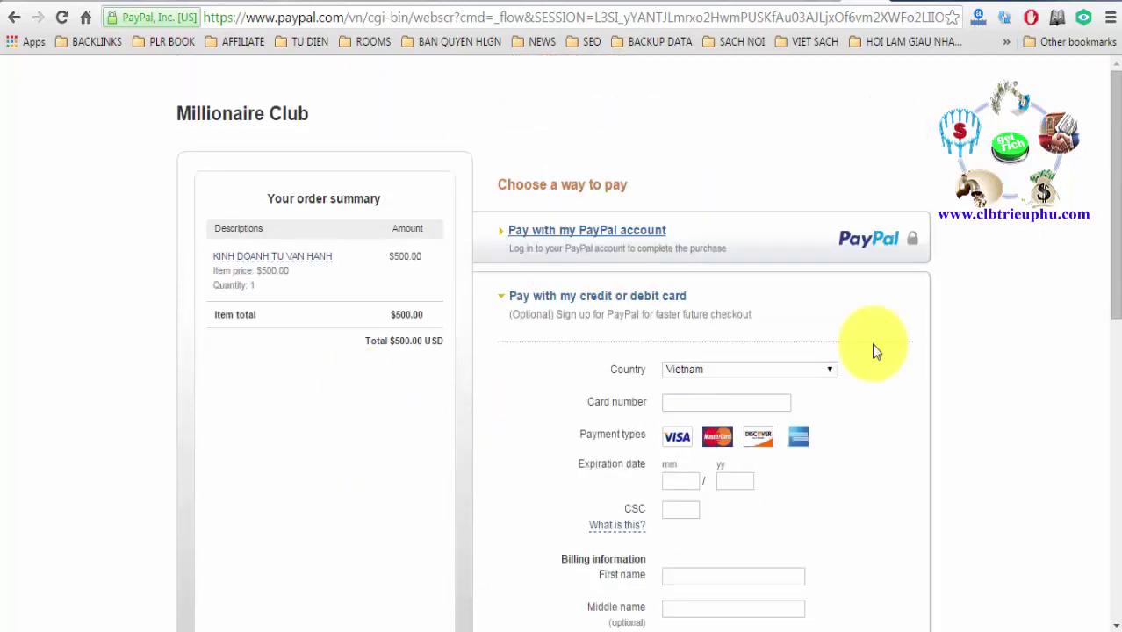
{"action": "left_click_drag", "start_coordinate": [1113, 203], "coordinate": [1110, 307]}
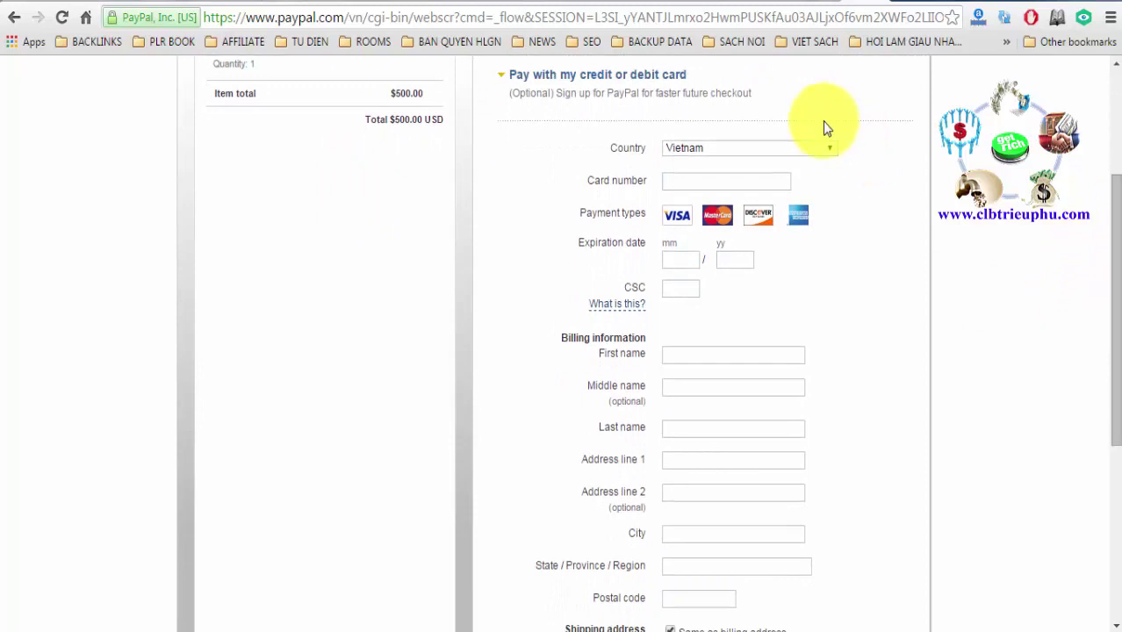
{"action": "left_click", "coordinate": [832, 150]}
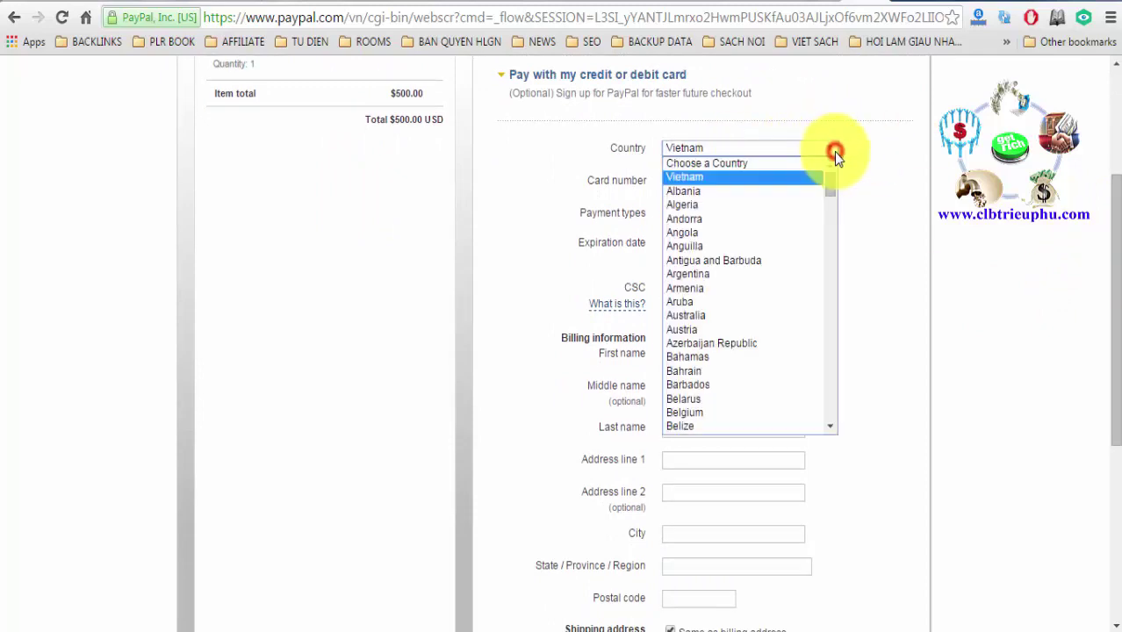
{"action": "left_click", "coordinate": [888, 159]}
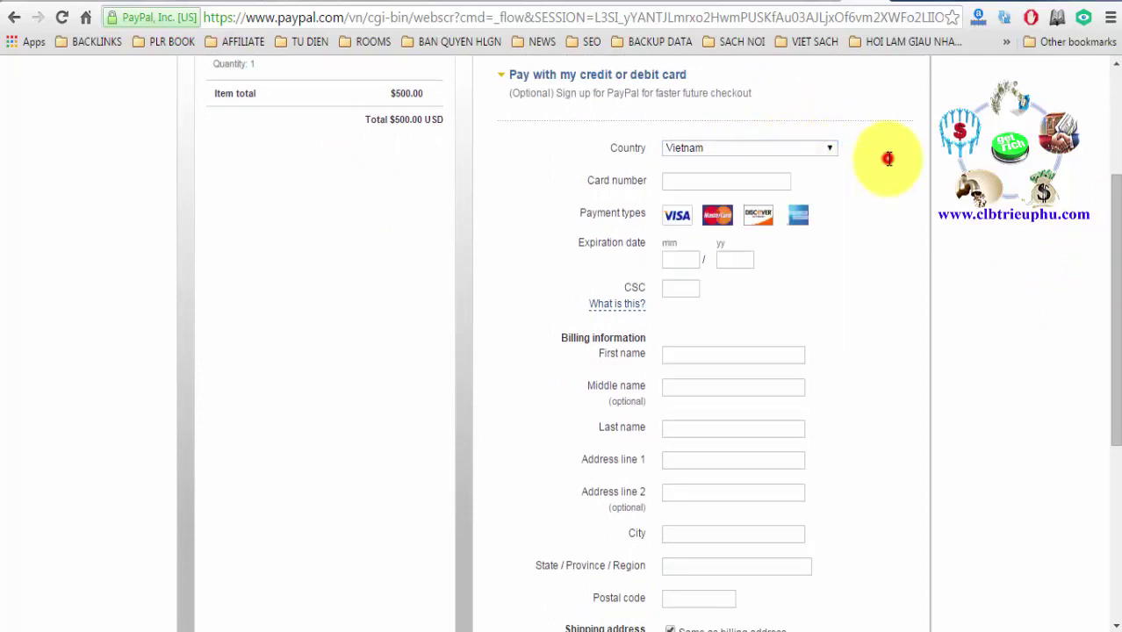
- Go through the card number, expiration month and CSC fields, and check the site's Alexa traffic data again
{"action": "left_click", "coordinate": [684, 182]}
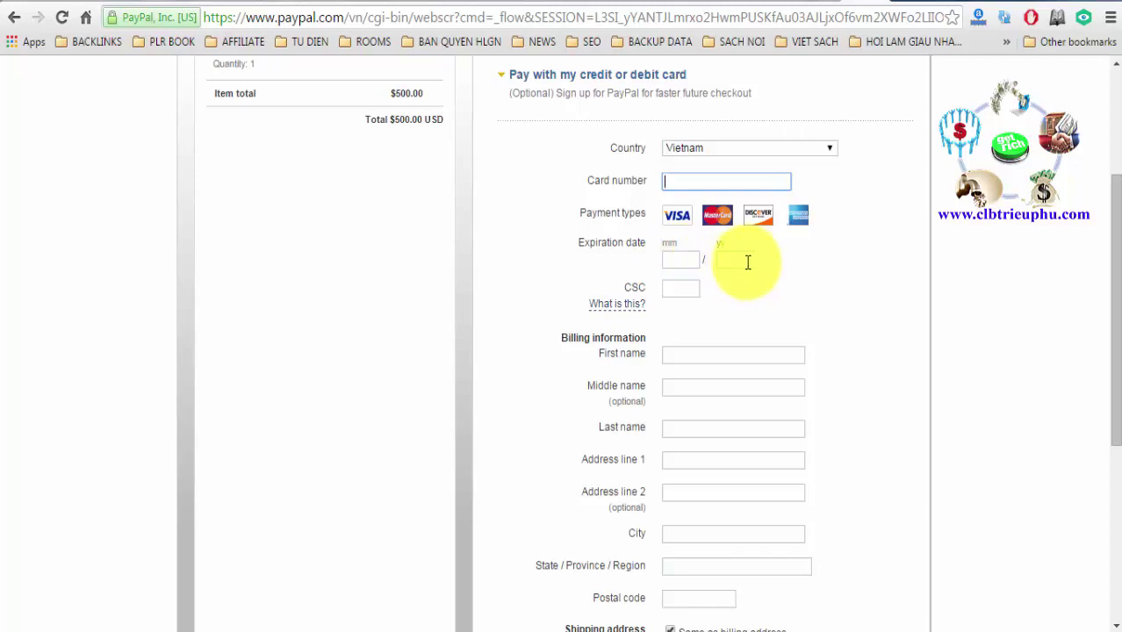
{"action": "left_click", "coordinate": [675, 256]}
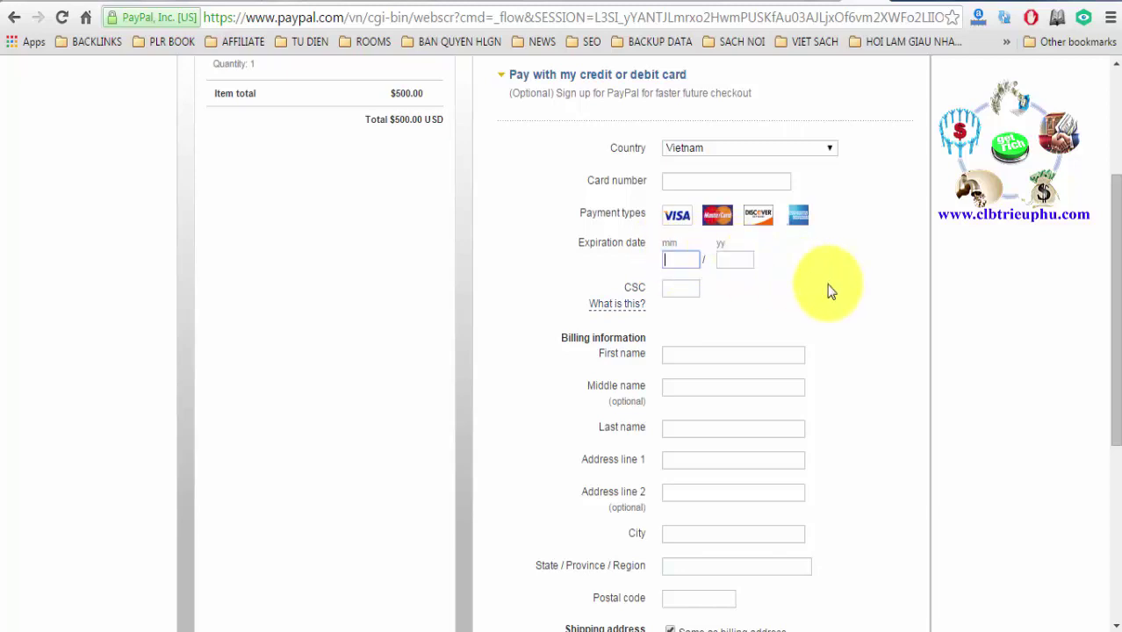
{"action": "left_click", "coordinate": [674, 289]}
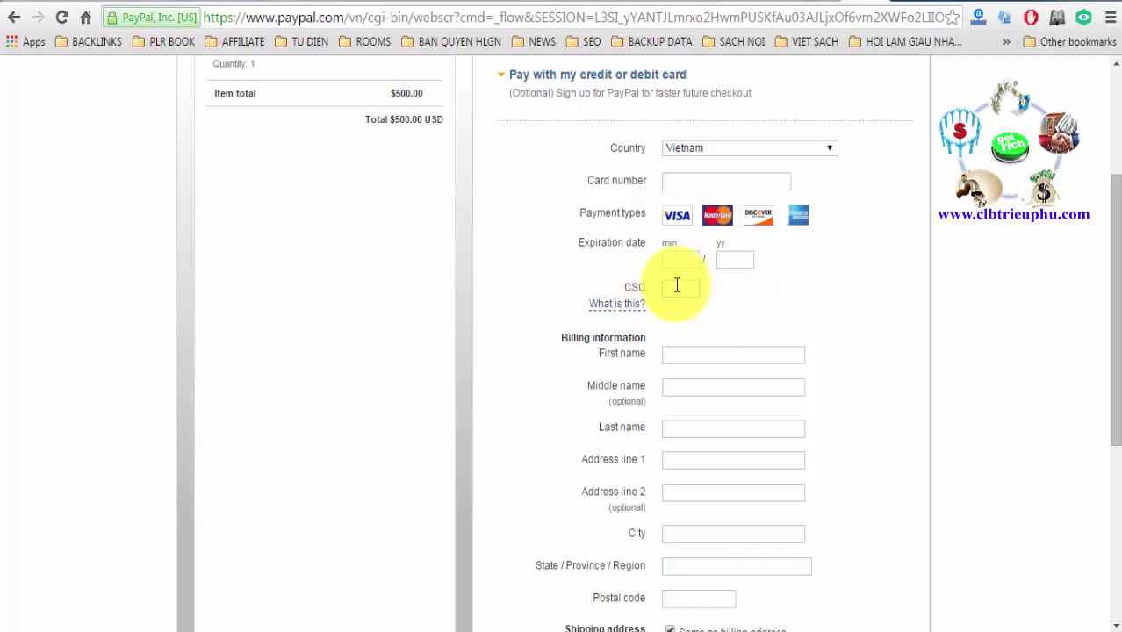
{"action": "mouse_move", "coordinate": [638, 307]}
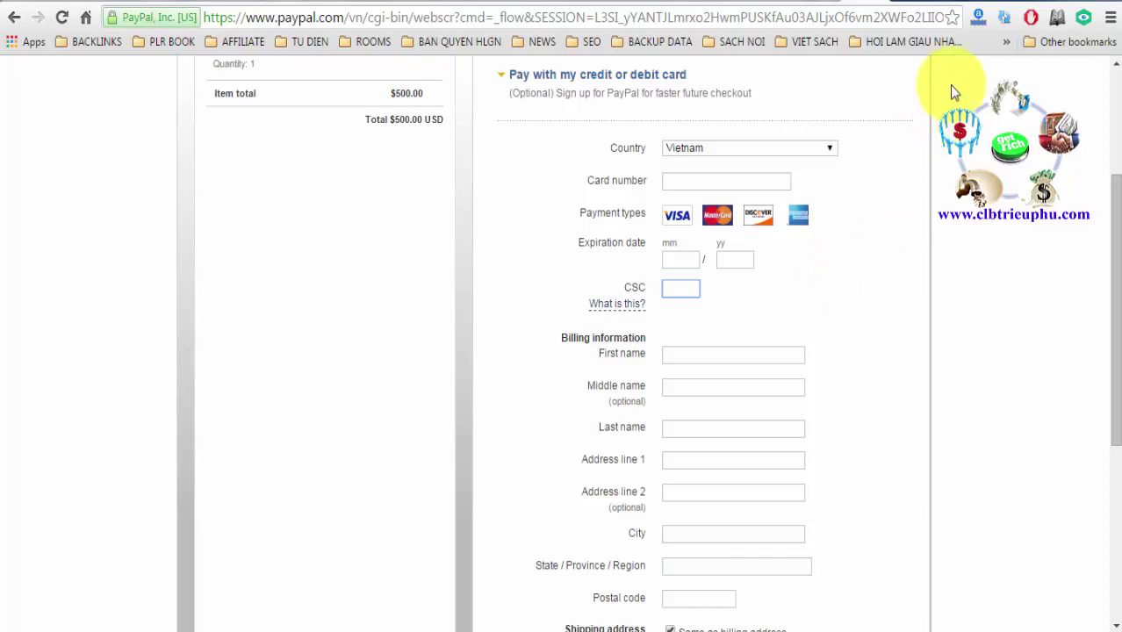
{"action": "left_click", "coordinate": [978, 19]}
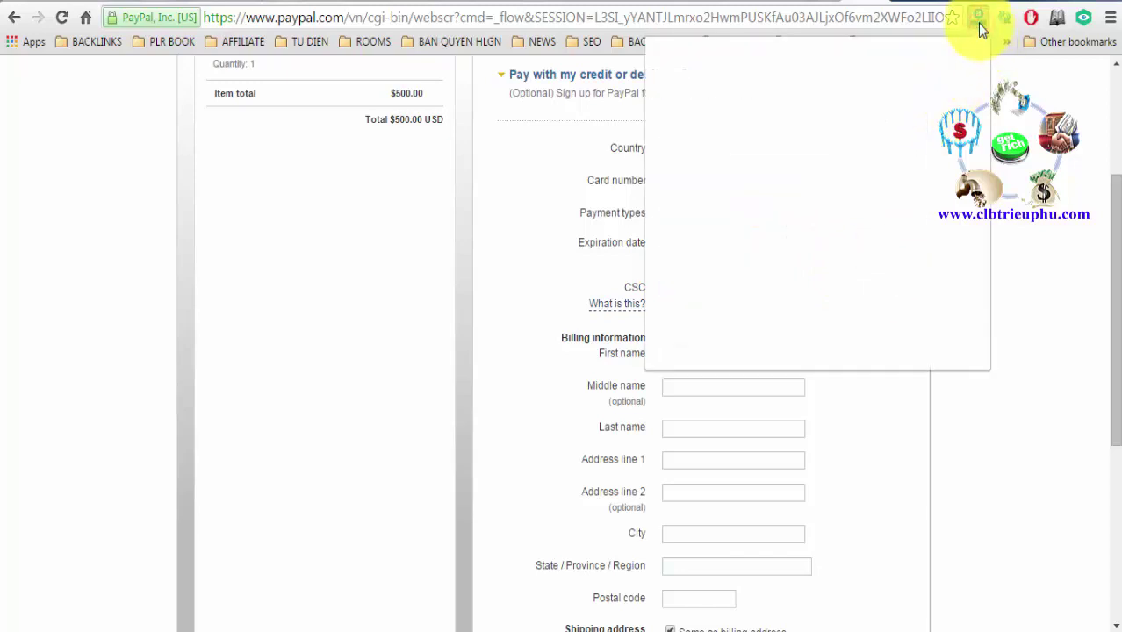
{"action": "left_click", "coordinate": [1052, 238]}
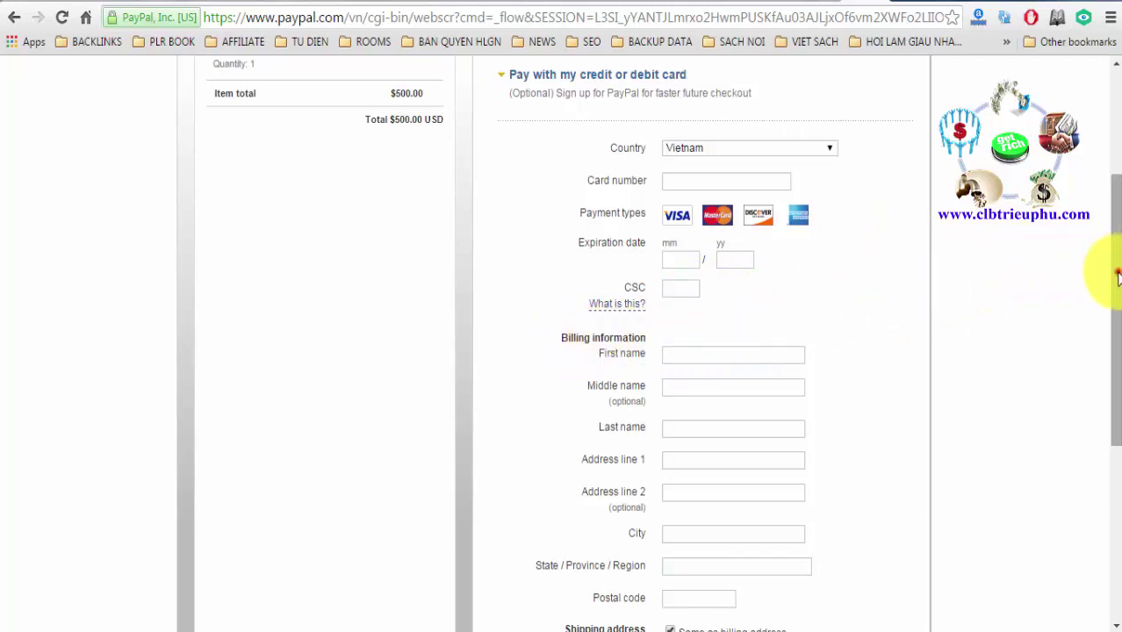
- Go through the billing fields for middle name, last name, address line 1, city, state/province/region and postal code
{"action": "left_click_drag", "start_coordinate": [1118, 277], "coordinate": [1118, 360]}
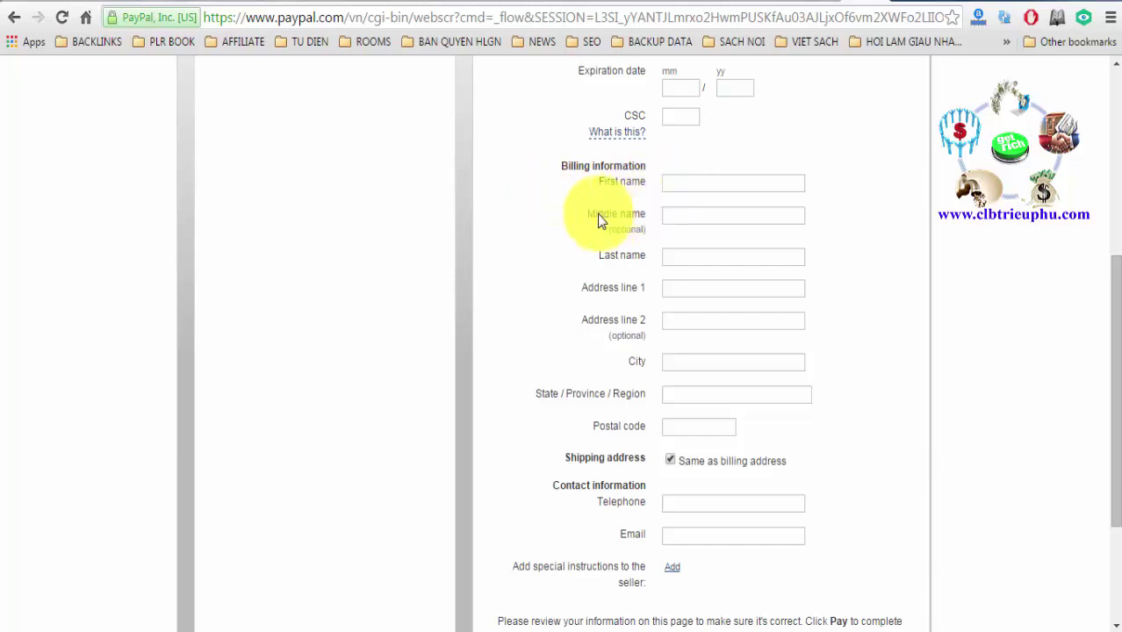
{"action": "left_click", "coordinate": [684, 215]}
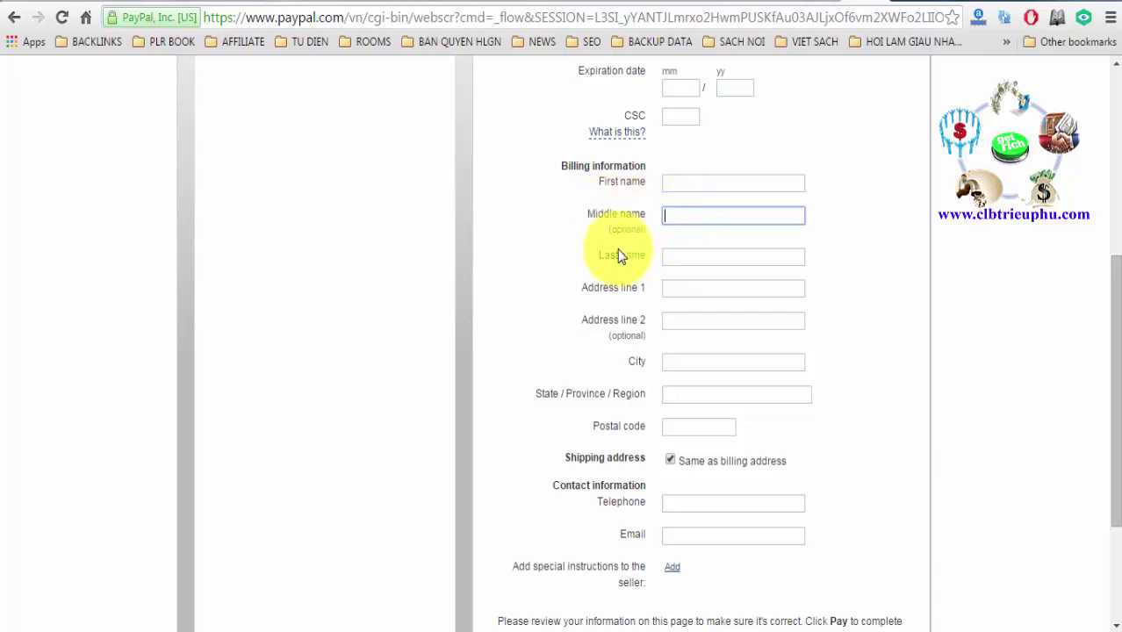
{"action": "left_click", "coordinate": [683, 256]}
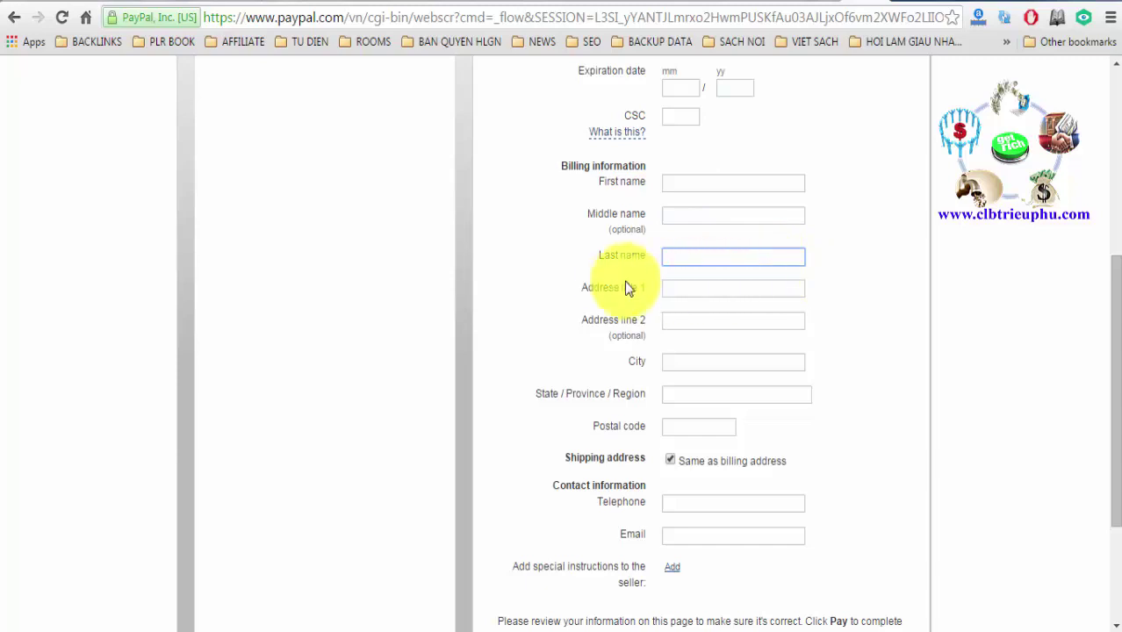
{"action": "left_click", "coordinate": [683, 291]}
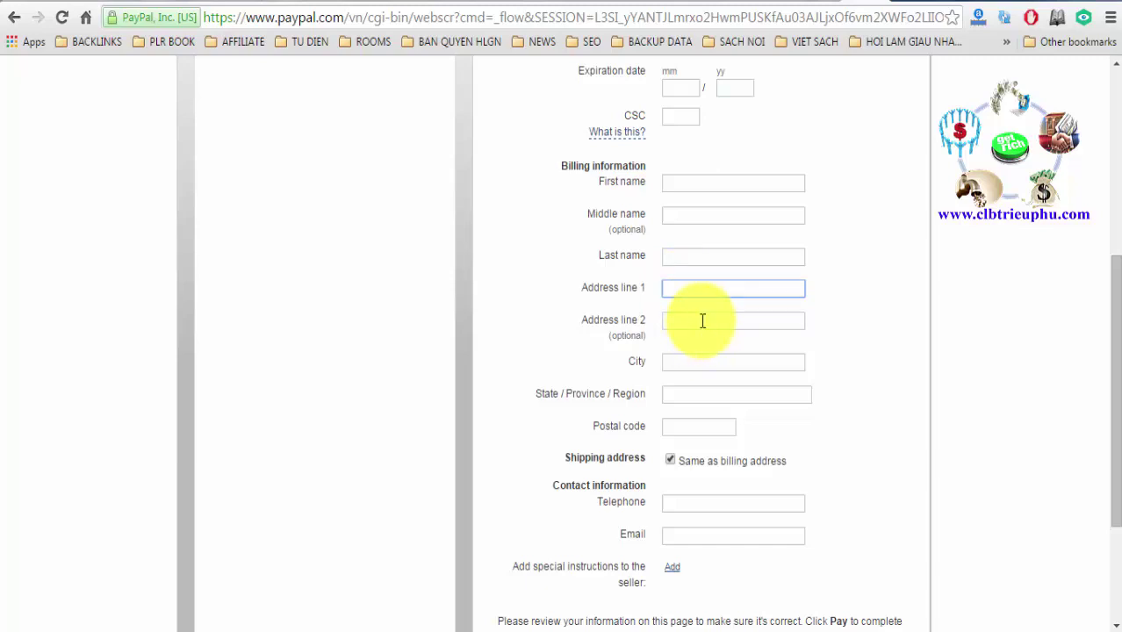
{"action": "scroll", "coordinate": [831, 296], "scroll_direction": "down", "scroll_amount": 1}
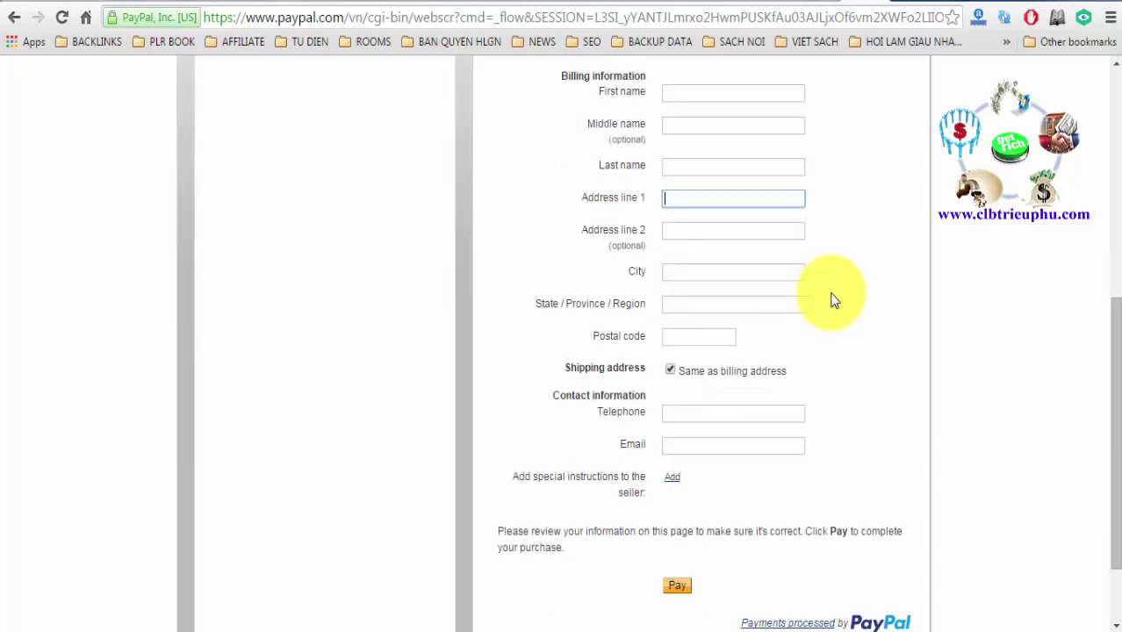
{"action": "left_click", "coordinate": [688, 273]}
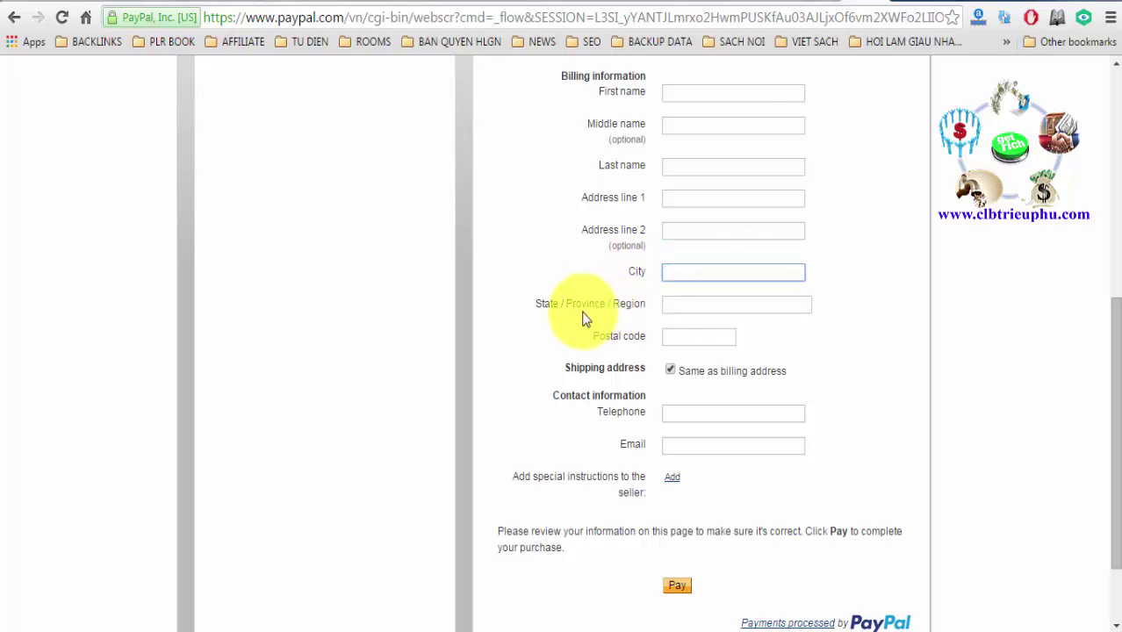
{"action": "left_click", "coordinate": [669, 304]}
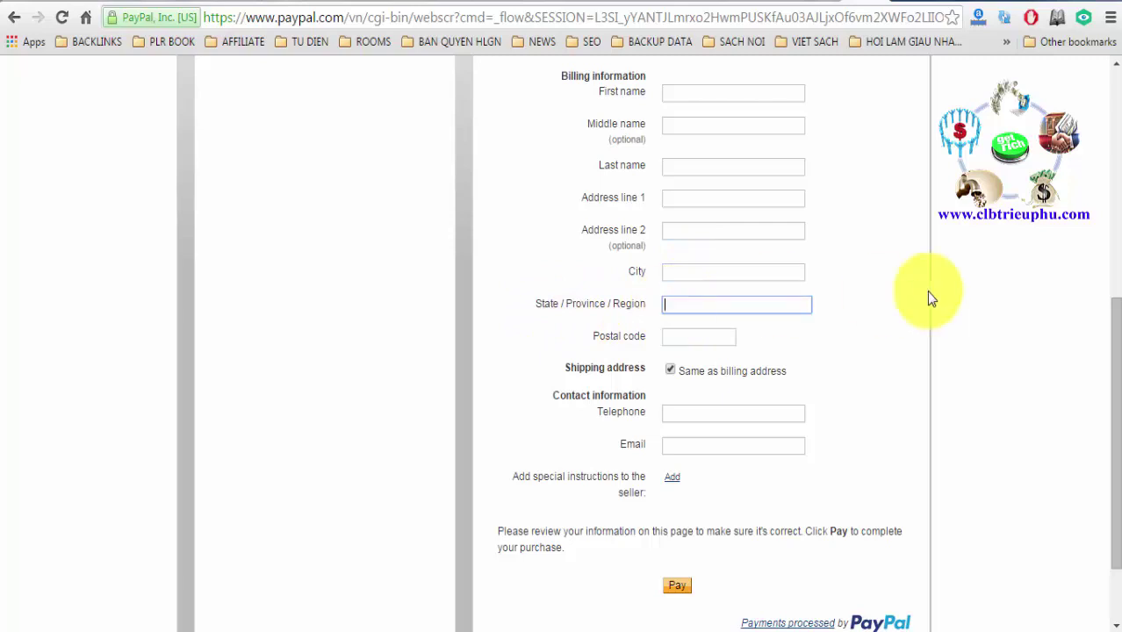
{"action": "left_click", "coordinate": [704, 338]}
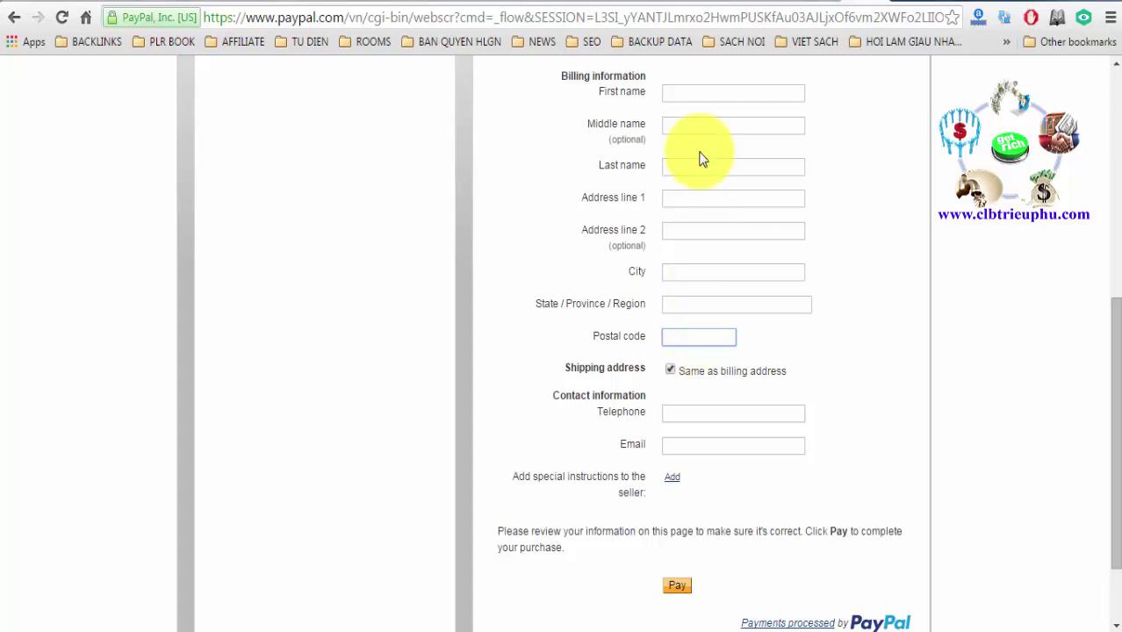
- Switch to the daututainha.com forum and open the topic "Zip code ở Việt Nam" in the "Hướng dẫn - Trợ giúp" section
{"action": "left_click", "coordinate": [700, 5]}
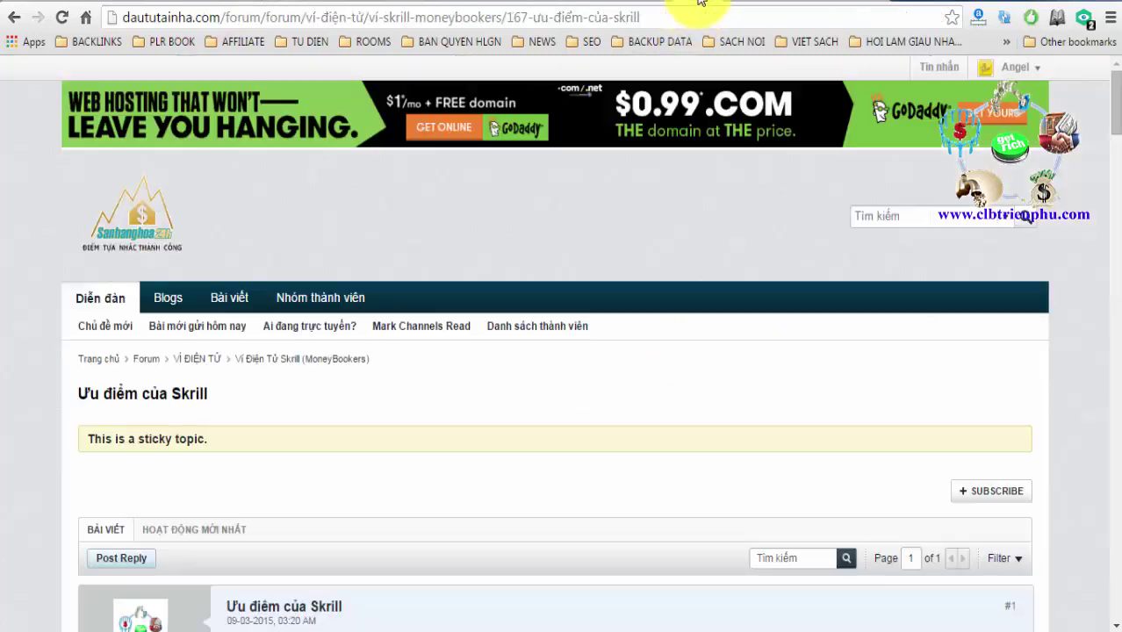
{"action": "left_click", "coordinate": [147, 211]}
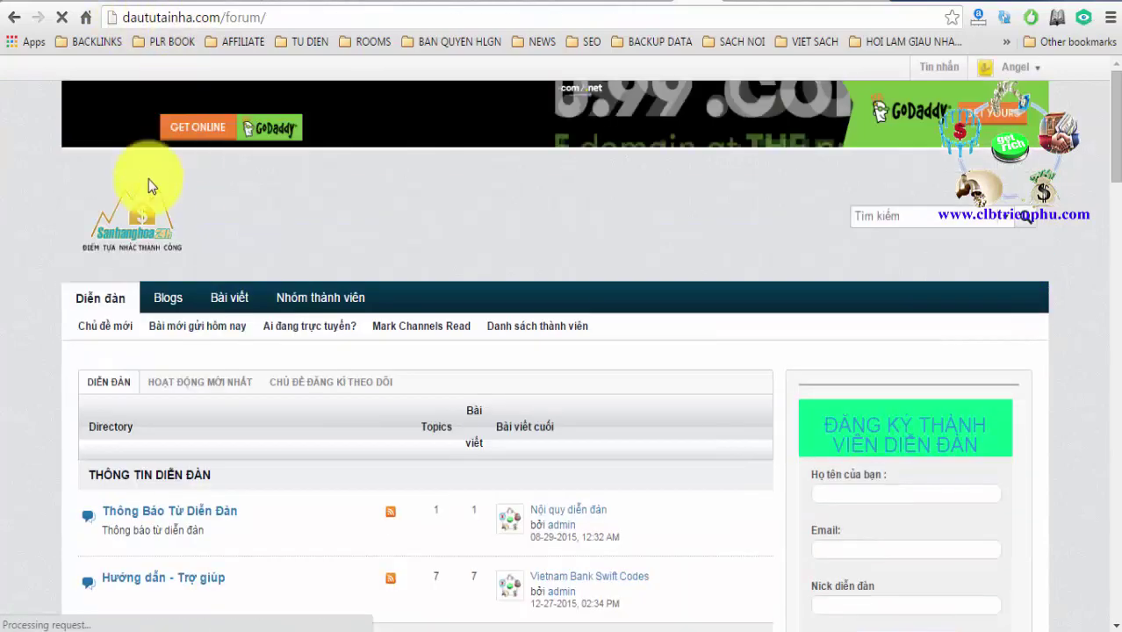
{"action": "scroll", "coordinate": [139, 227], "scroll_direction": "down", "scroll_amount": 2}
{"action": "scroll", "coordinate": [138, 226], "scroll_direction": "down", "scroll_amount": 2}
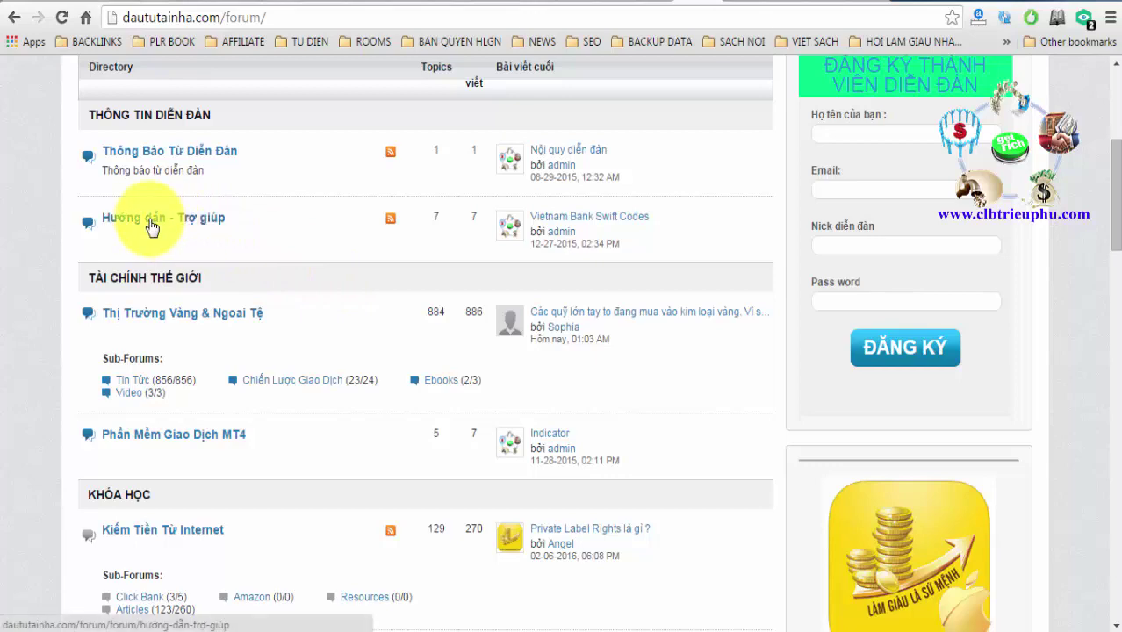
{"action": "left_click", "coordinate": [150, 220]}
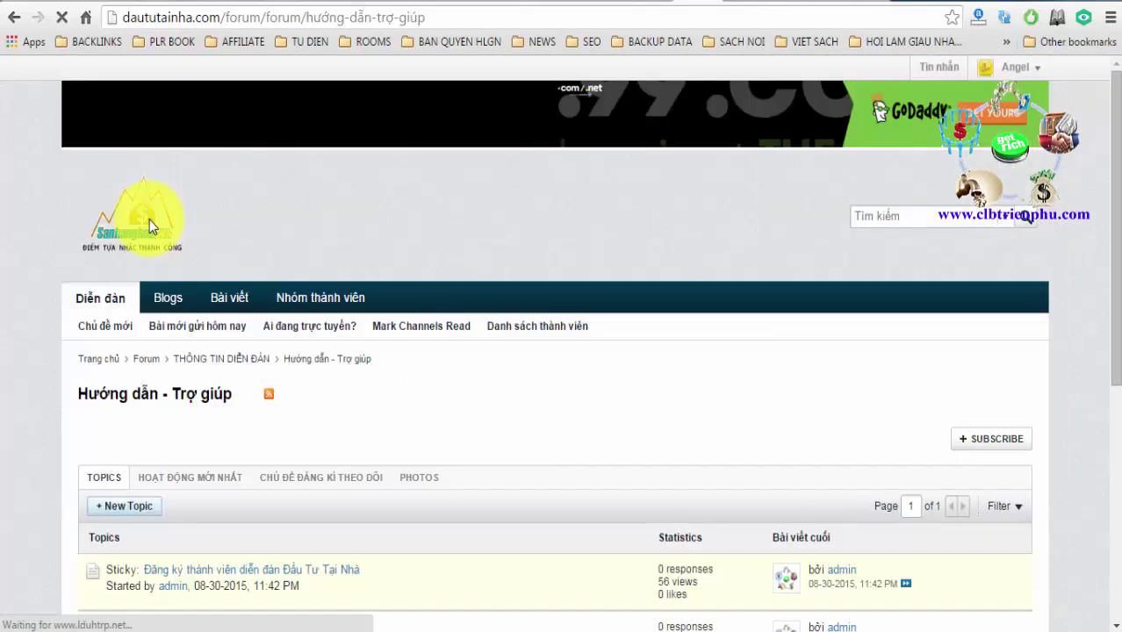
{"action": "scroll", "coordinate": [149, 220], "scroll_direction": "down", "scroll_amount": 4}
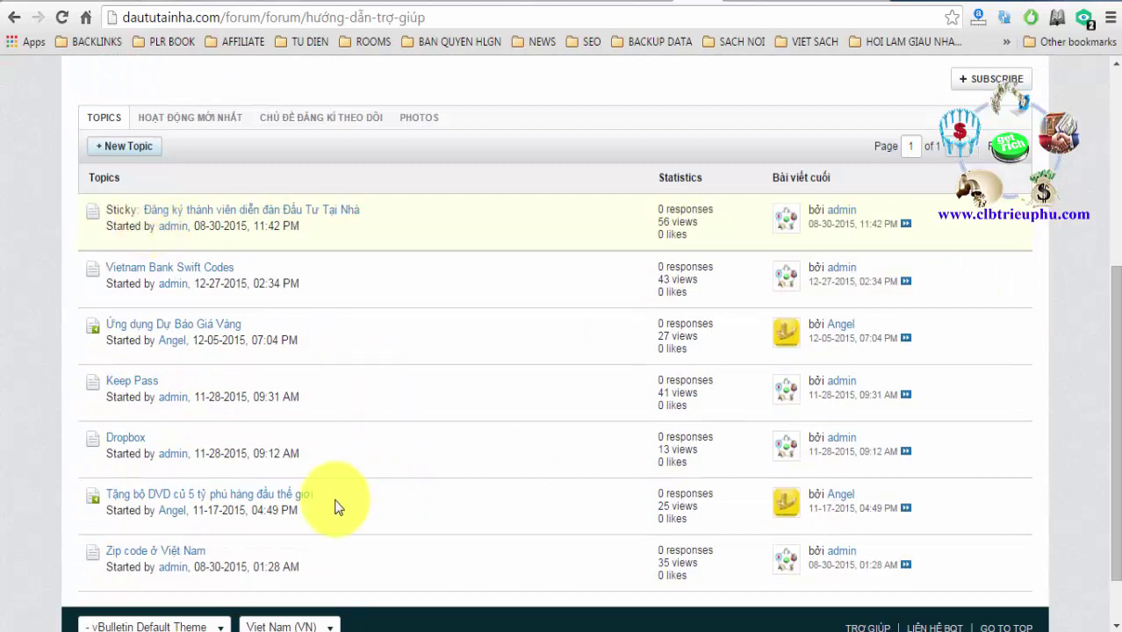
{"action": "left_click", "coordinate": [136, 554]}
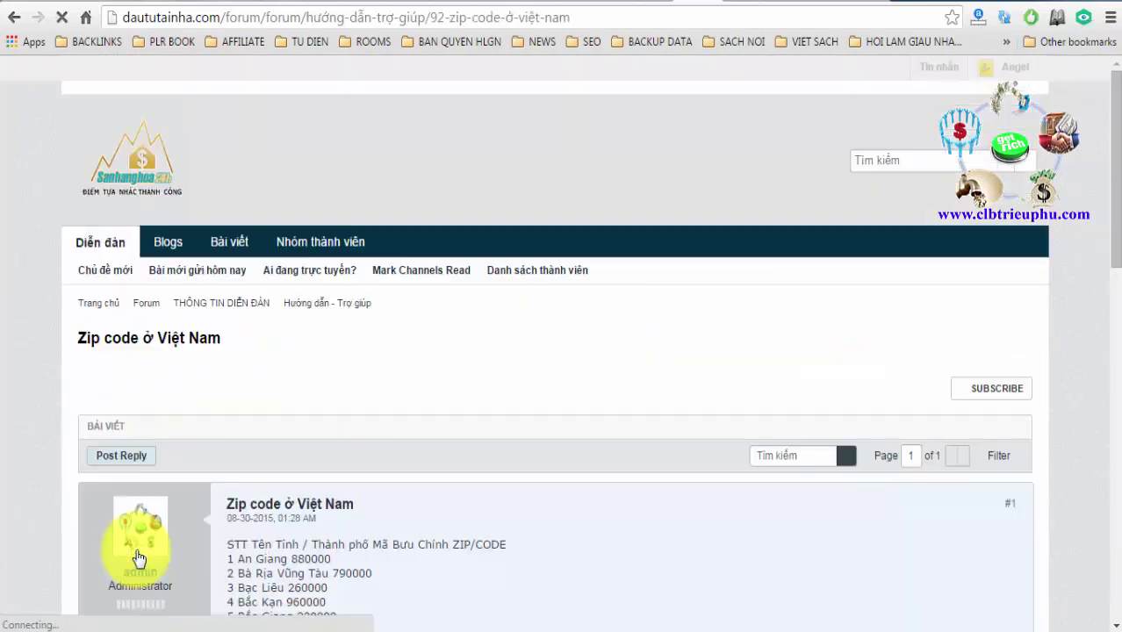
- Read through the list of Vietnamese provinces and cities to find the postal code for the billing address
{"action": "scroll", "coordinate": [138, 556], "scroll_direction": "down", "scroll_amount": 6}
{"action": "scroll", "coordinate": [420, 473], "scroll_direction": "up", "scroll_amount": 6}
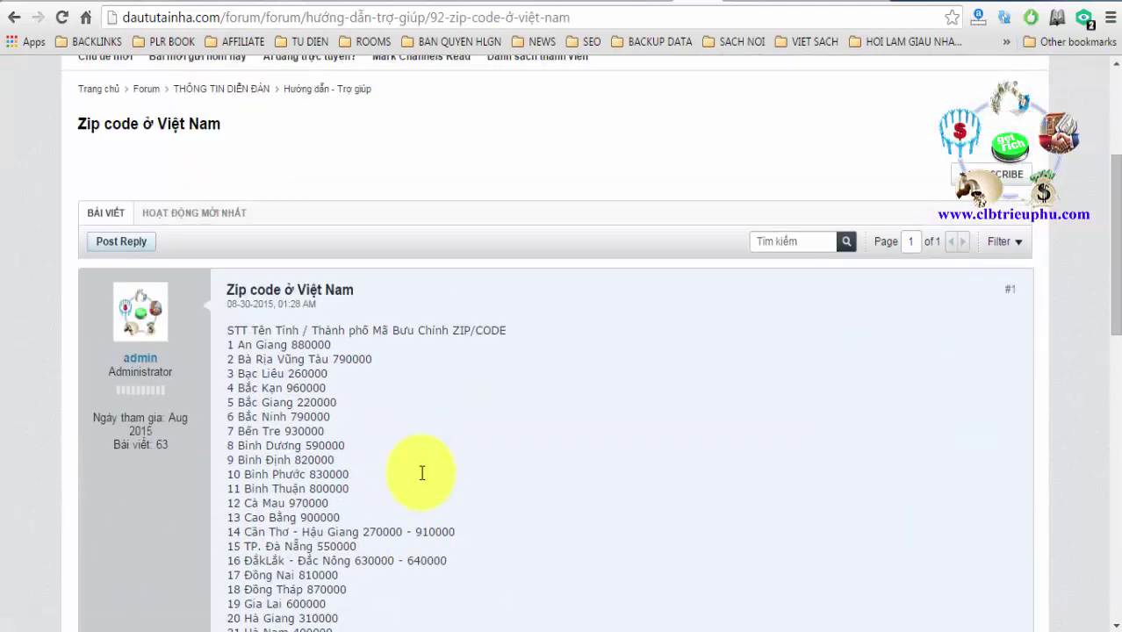
{"action": "scroll", "coordinate": [428, 413], "scroll_direction": "down", "scroll_amount": 6}
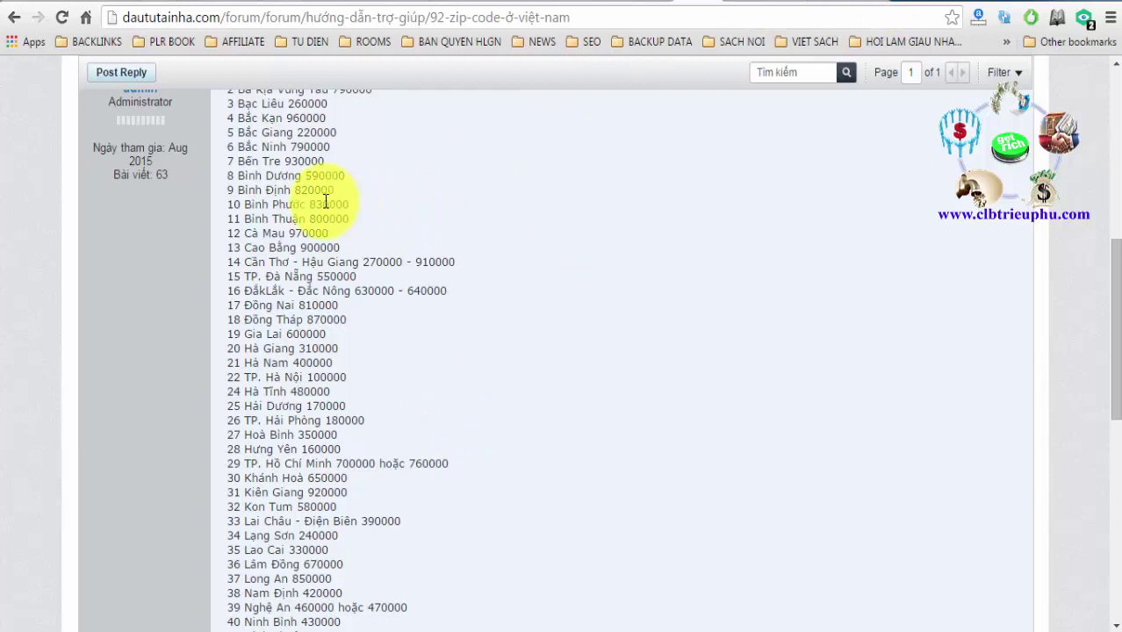
{"action": "scroll", "coordinate": [326, 202], "scroll_direction": "down", "scroll_amount": 2}
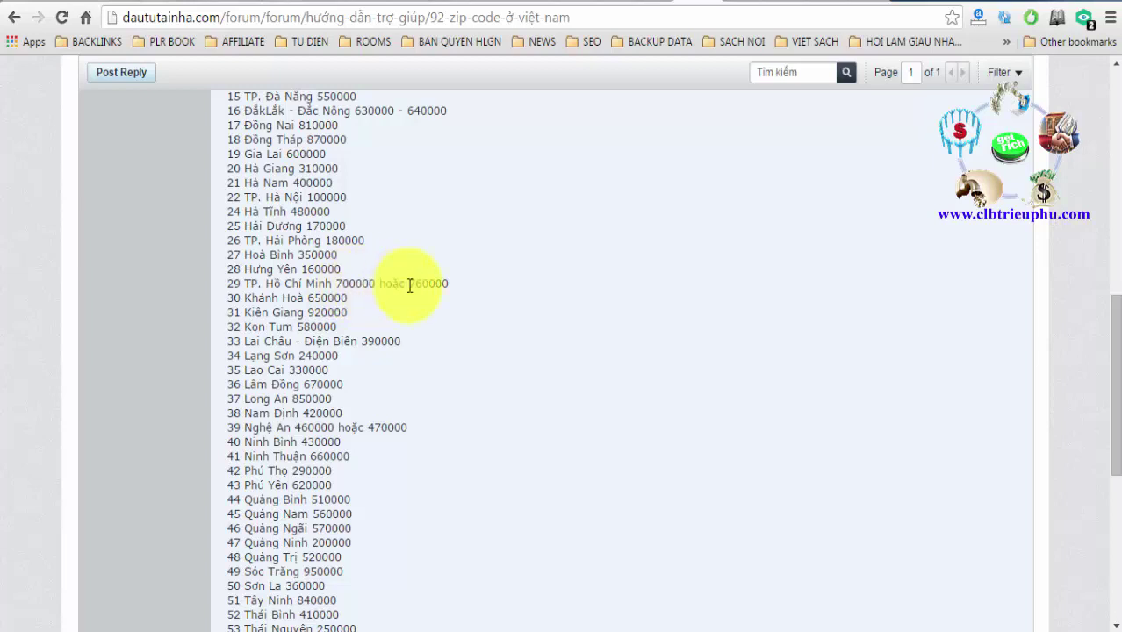
- Return to the PayPal checkout form and go through the telephone and email contact fields
{"action": "left_click", "coordinate": [872, 4]}
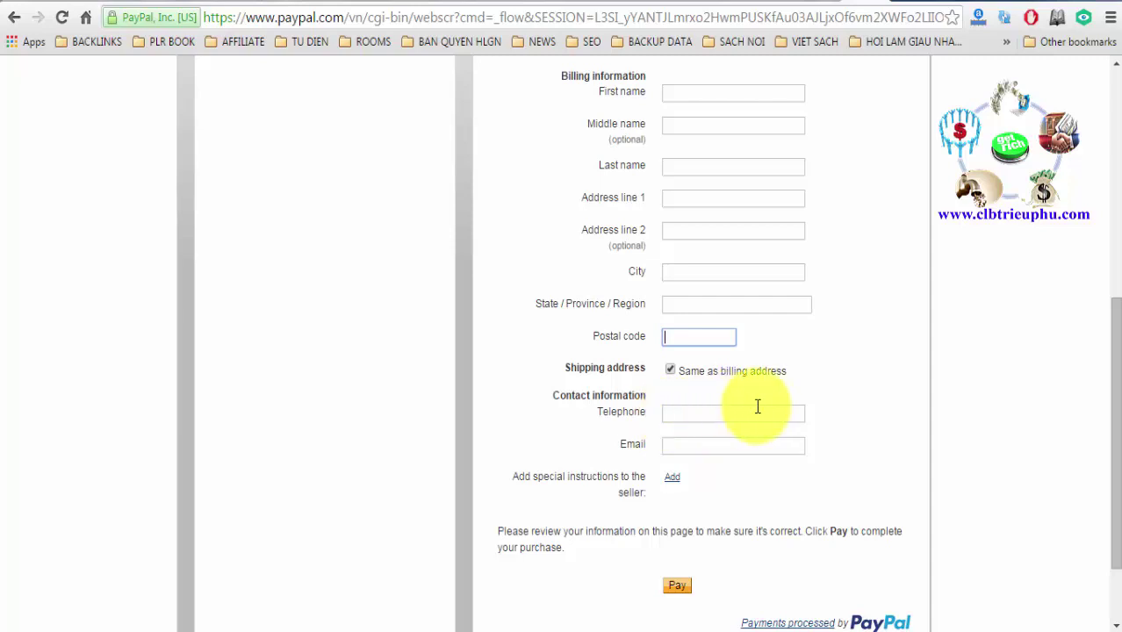
{"action": "left_click", "coordinate": [670, 412]}
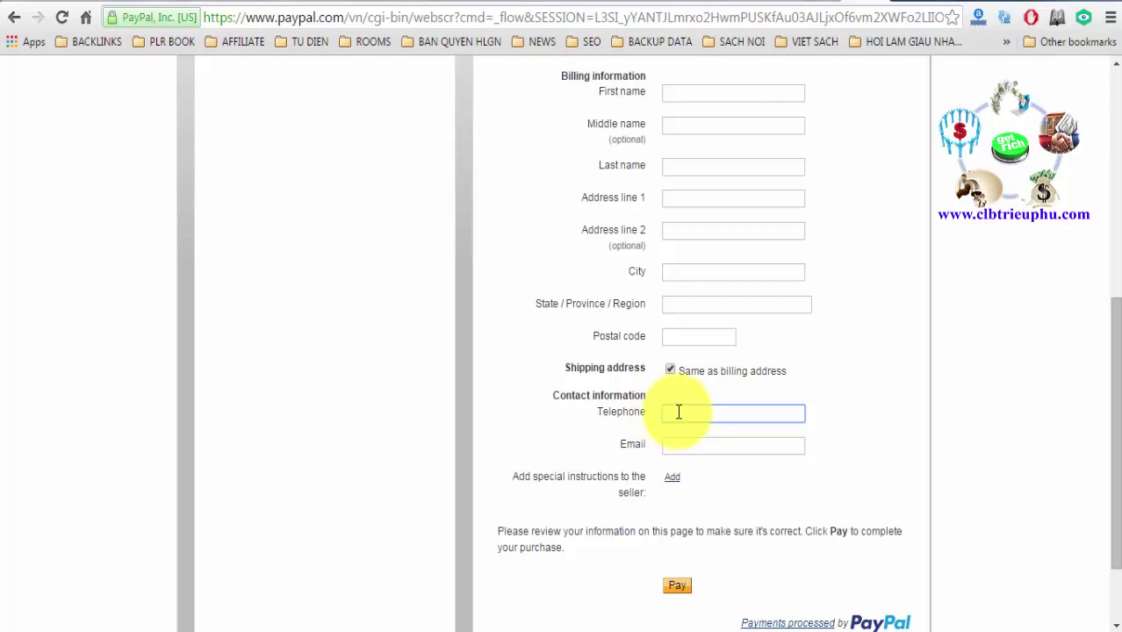
{"action": "left_click", "coordinate": [736, 448]}
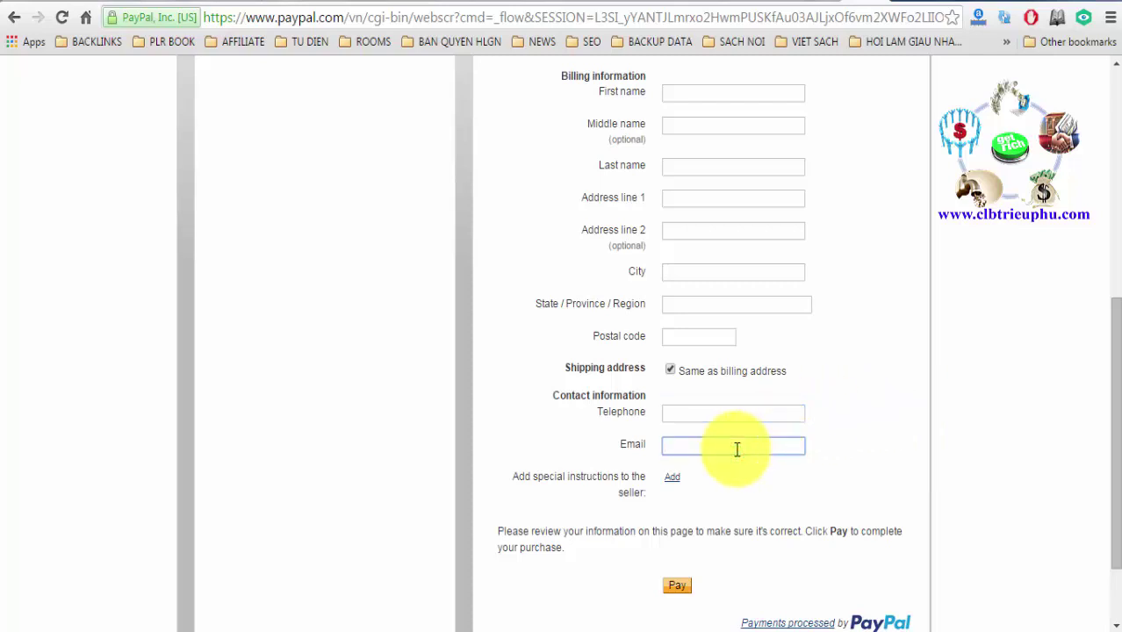
- Review the rest of the card payment form down to the seller instructions and the Pay option
{"action": "mouse_move", "coordinate": [1115, 401]}
{"action": "left_mouse_down"}
{"action": "mouse_move", "coordinate": [1113, 351]}
{"action": "mouse_move", "coordinate": [1113, 383]}
{"action": "left_mouse_up"}
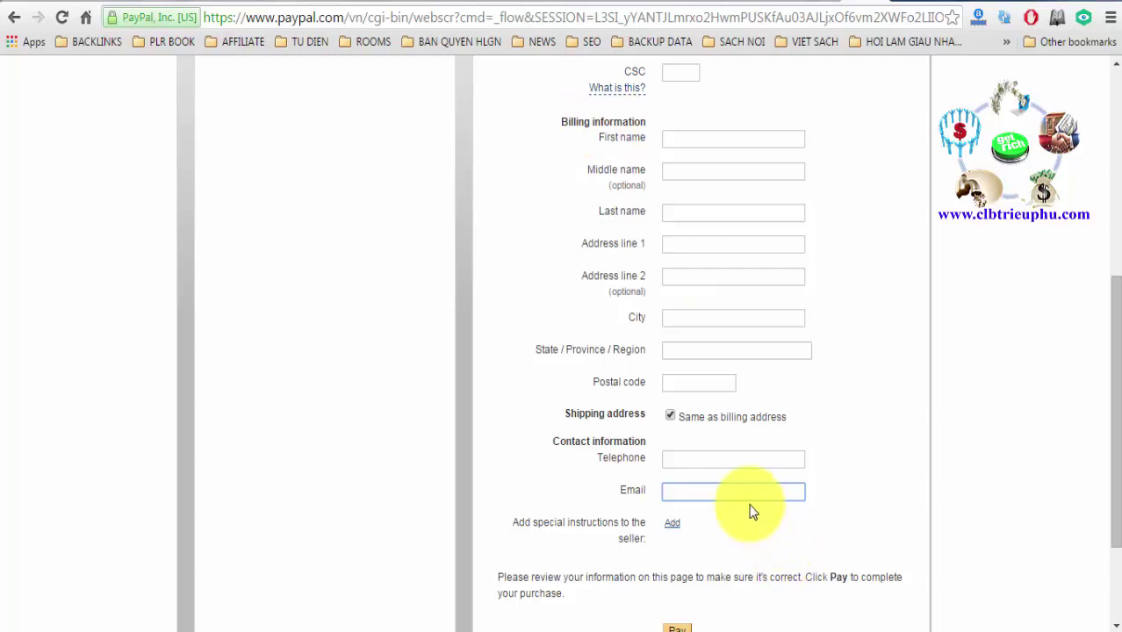
{"action": "scroll", "coordinate": [1109, 303], "scroll_direction": "down", "scroll_amount": 3}
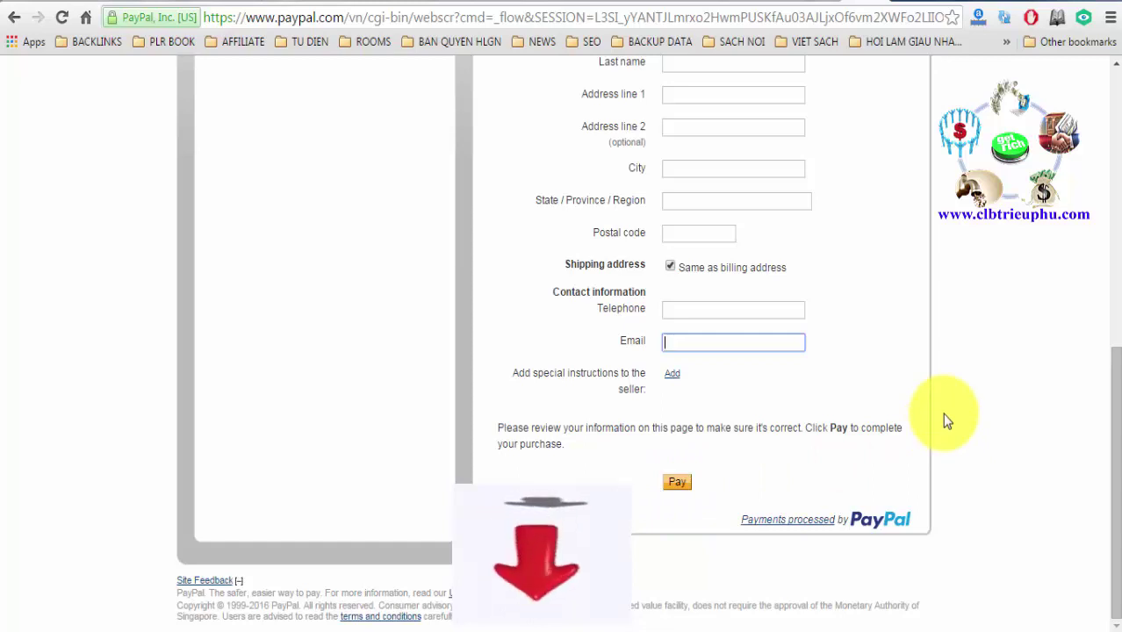
{"action": "left_click", "coordinate": [1113, 454]}
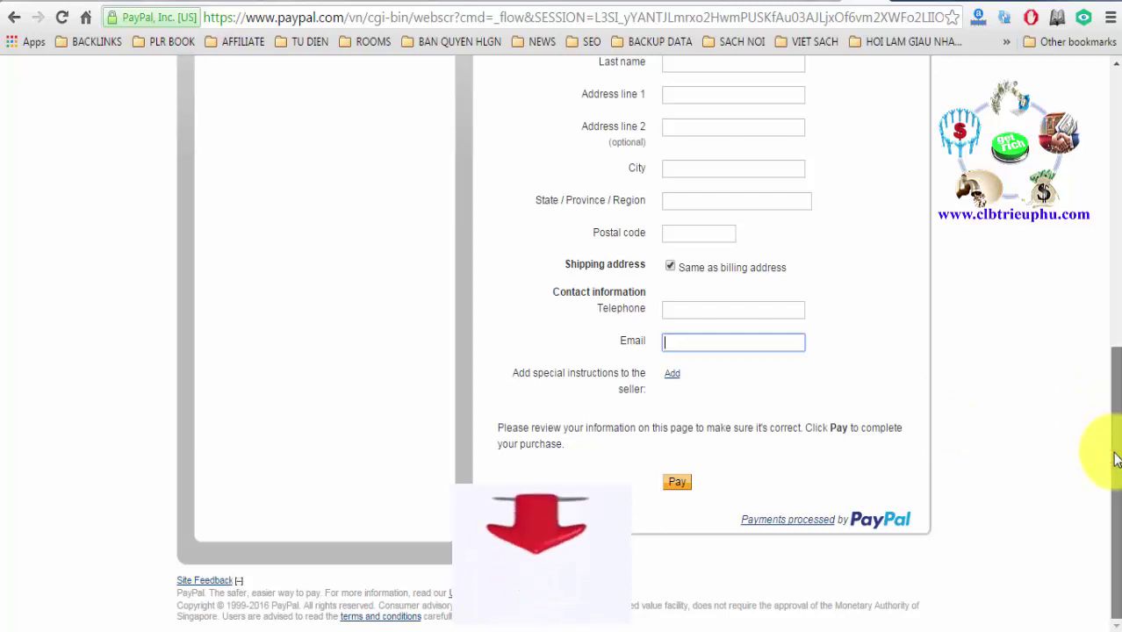
{"action": "mouse_move", "coordinate": [1115, 457]}
{"action": "left_mouse_down"}
{"action": "mouse_move", "coordinate": [1117, 224]}
{"action": "mouse_move", "coordinate": [1112, 446]}
{"action": "left_mouse_up"}
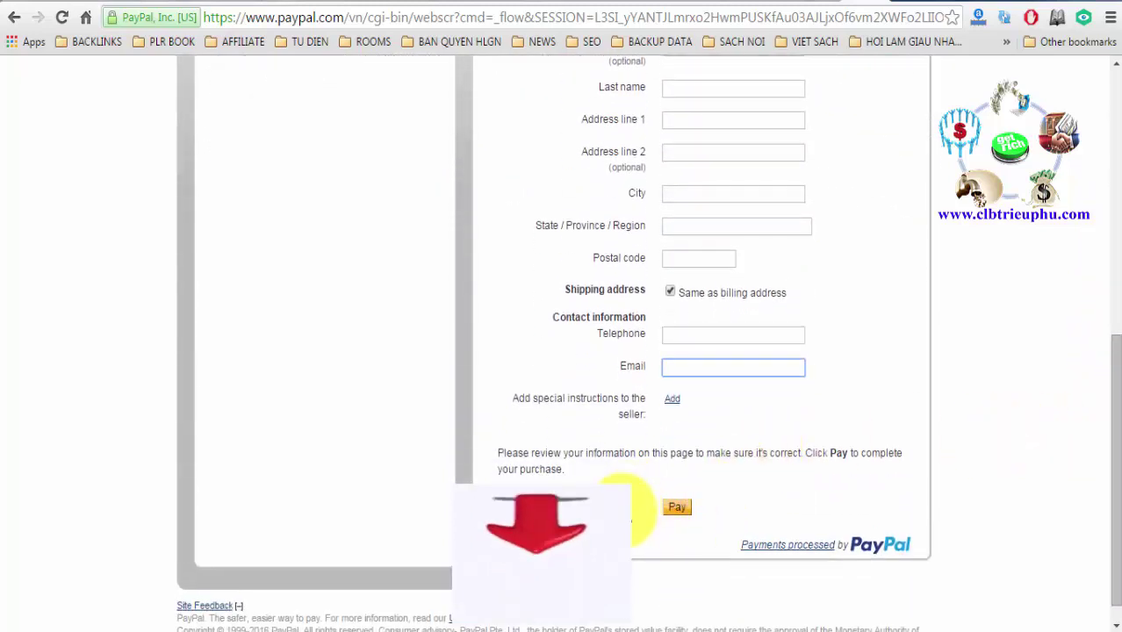